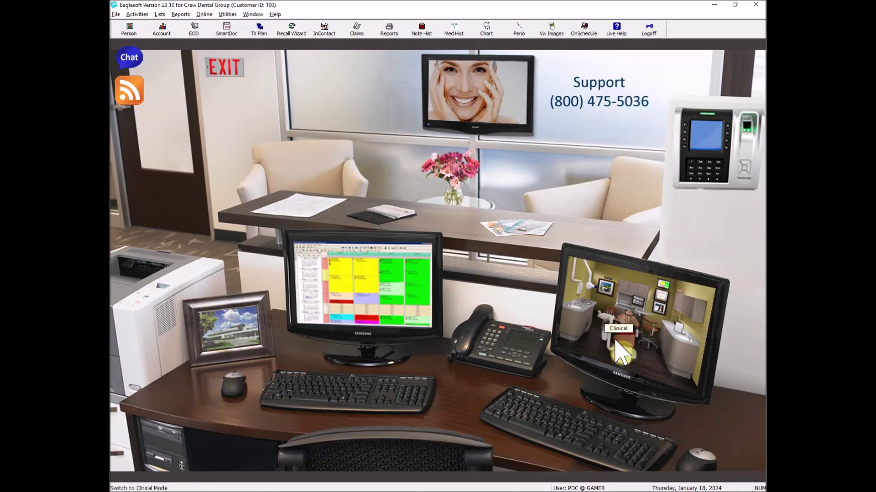
Step: Pick the second patient from the Person List and view their imaging exams by date
click(552, 30)
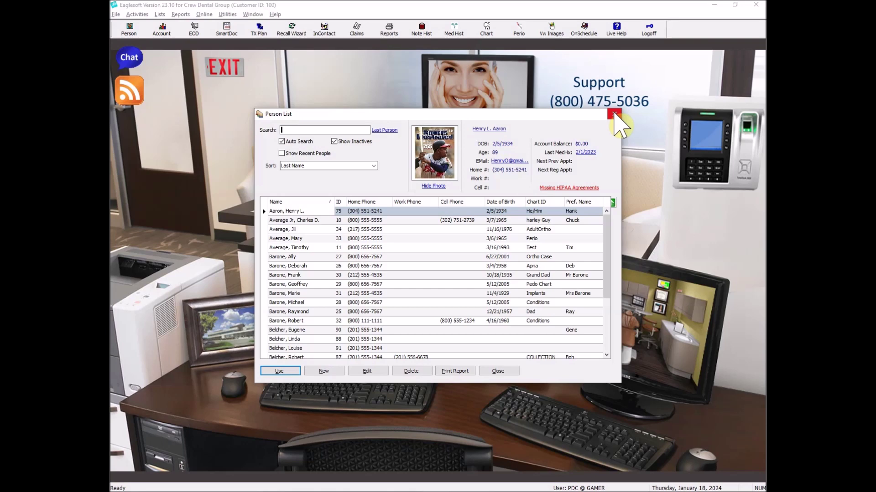
double_click(319, 220)
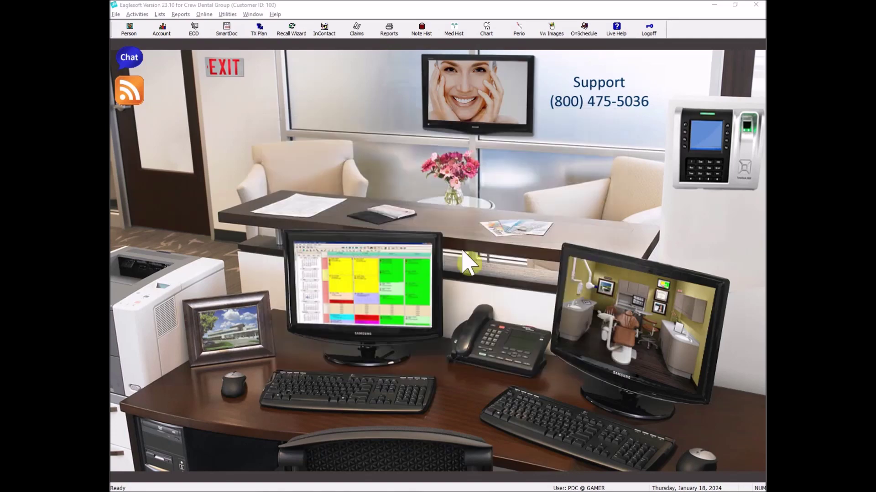
click(364, 224)
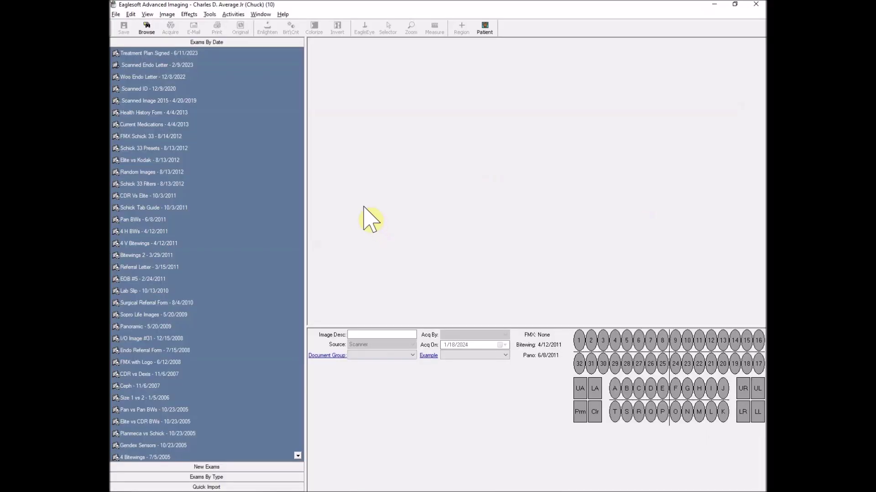
Step: Display the Pan BWs - 6/8/2011 exam, then start an e-mail of the image and discard it
double_click(133, 221)
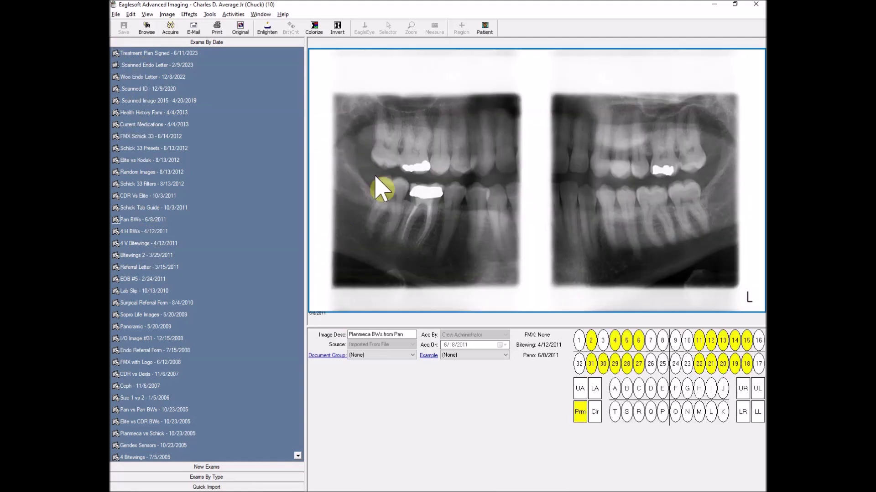
click(197, 32)
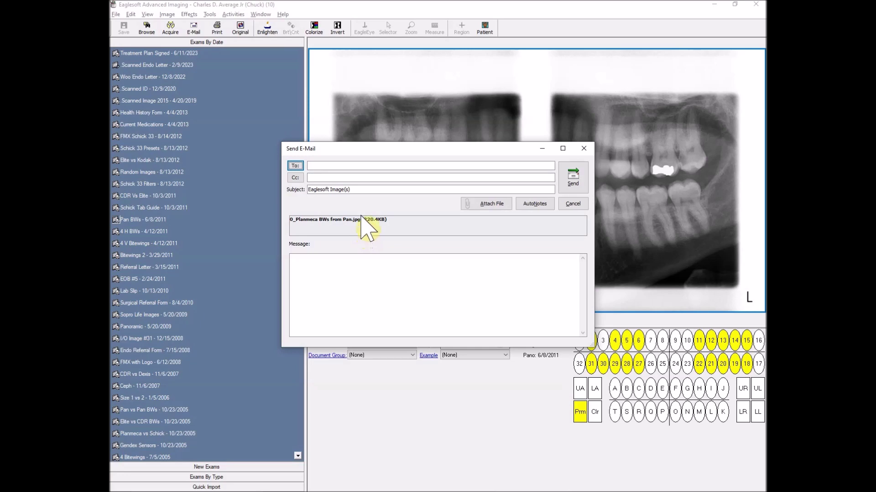
click(572, 204)
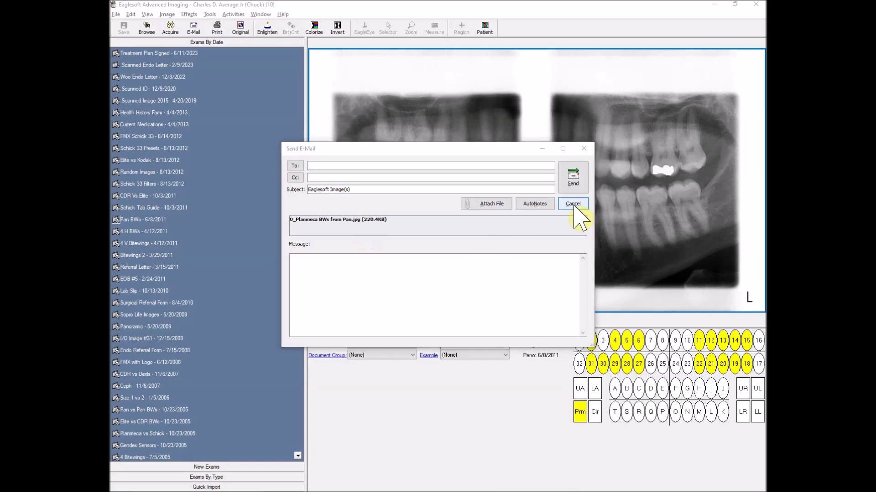
click(524, 210)
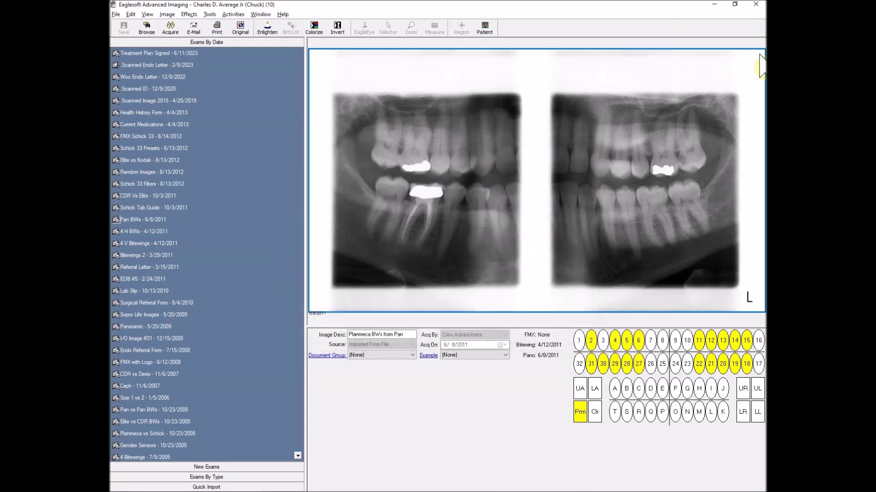
Step: Close Advanced Imaging, look through the Utilities menu, and bring up the Person List for the Chart
click(755, 4)
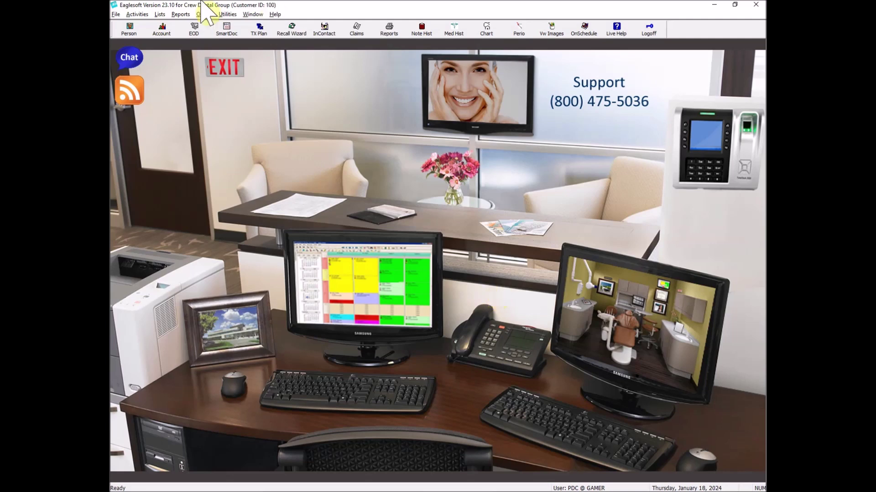
click(227, 15)
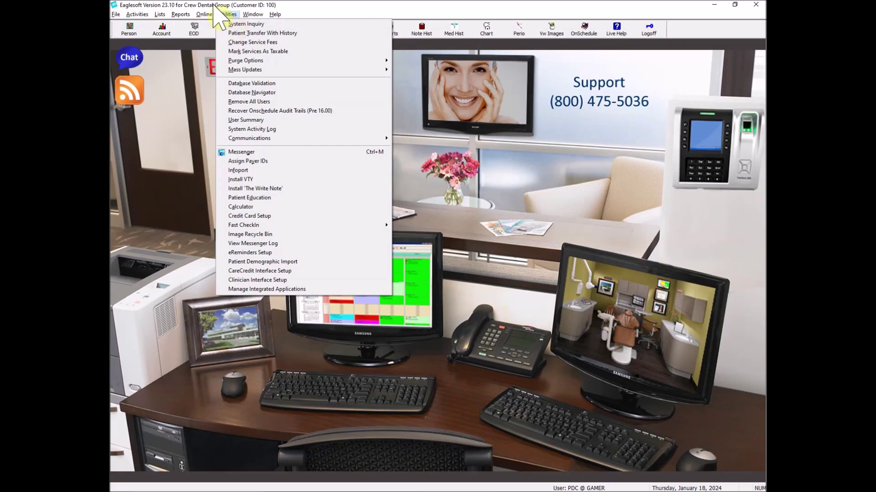
click(486, 28)
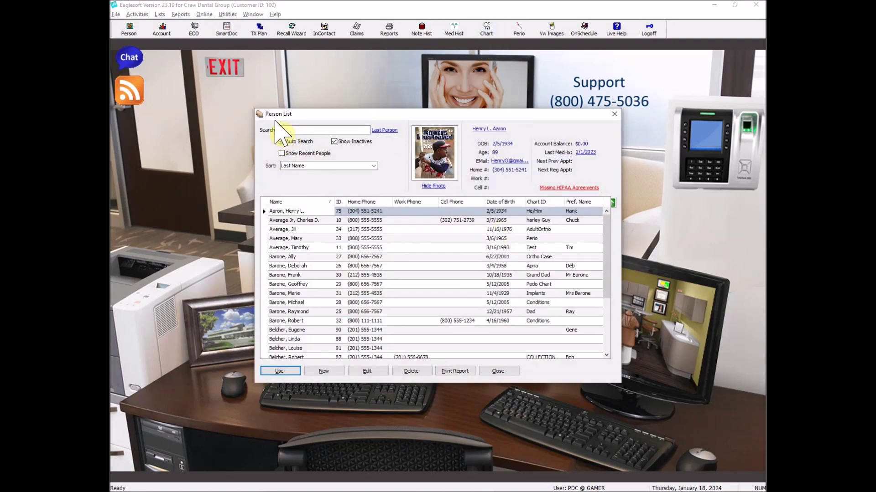
Step: Open the second patient's dental chart, review a procedure's options menu, then close without saving
double_click(336, 220)
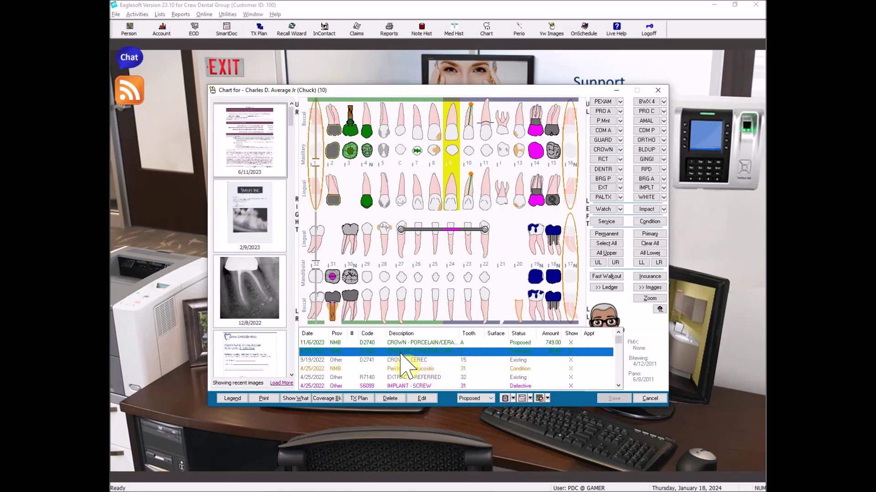
right_click(401, 357)
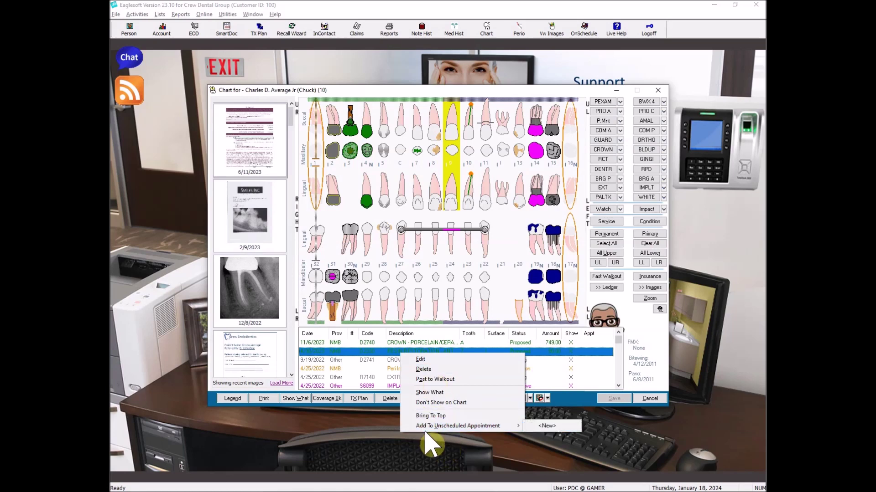
mouse_move(426, 428)
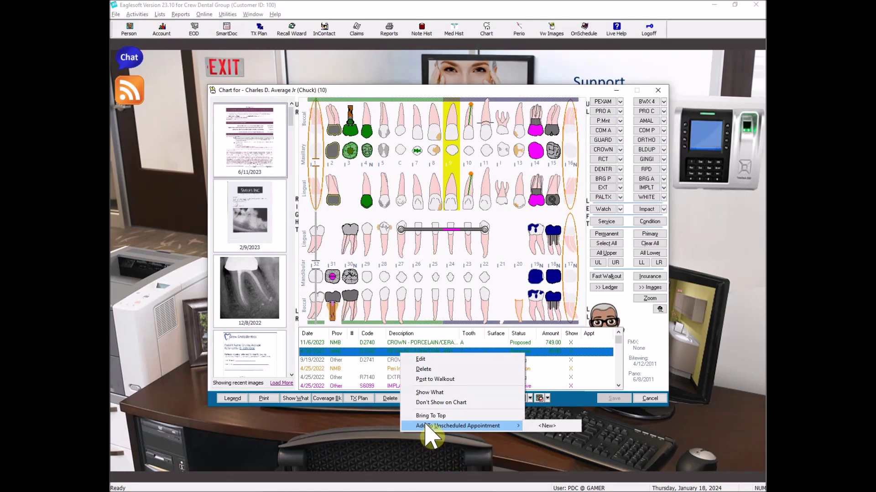
mouse_move(427, 426)
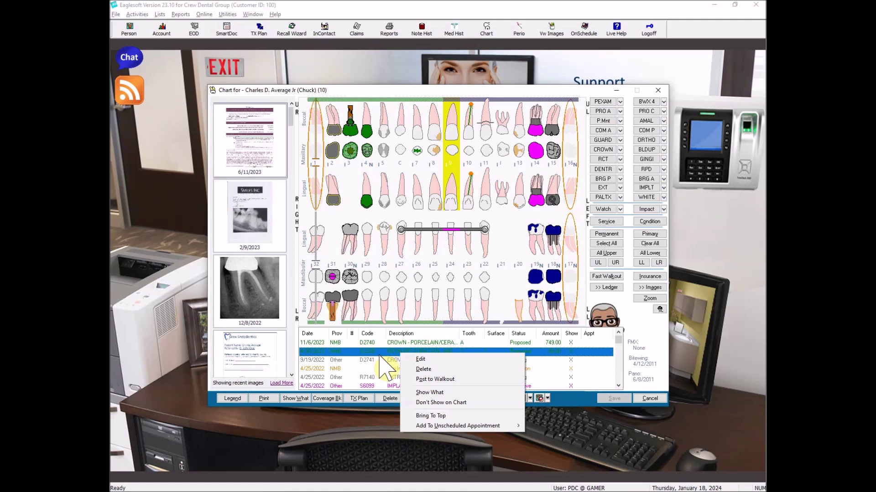
click(656, 400)
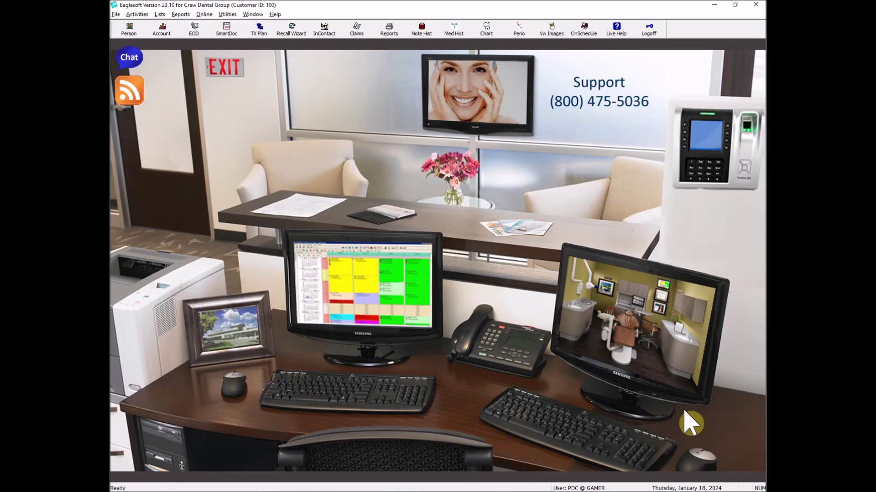
Step: Open SmartDoc for the second patient and select the most recent treatment plan
click(231, 32)
click(313, 221)
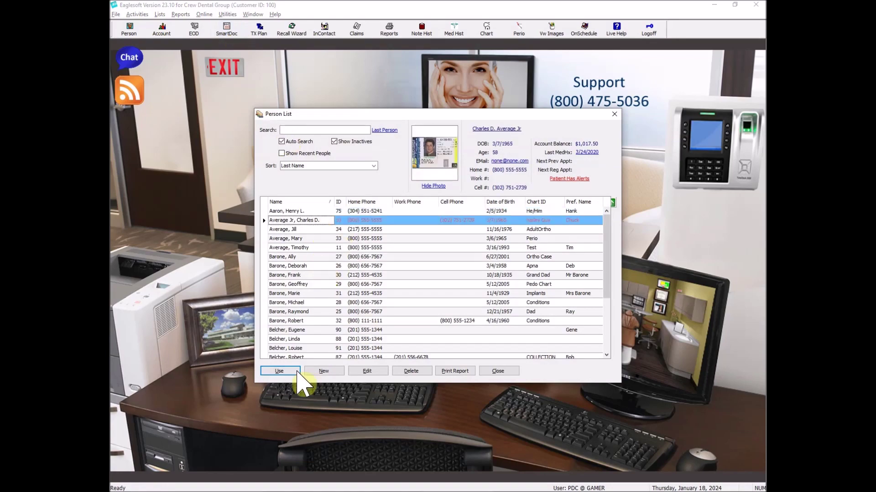
click(293, 374)
click(130, 46)
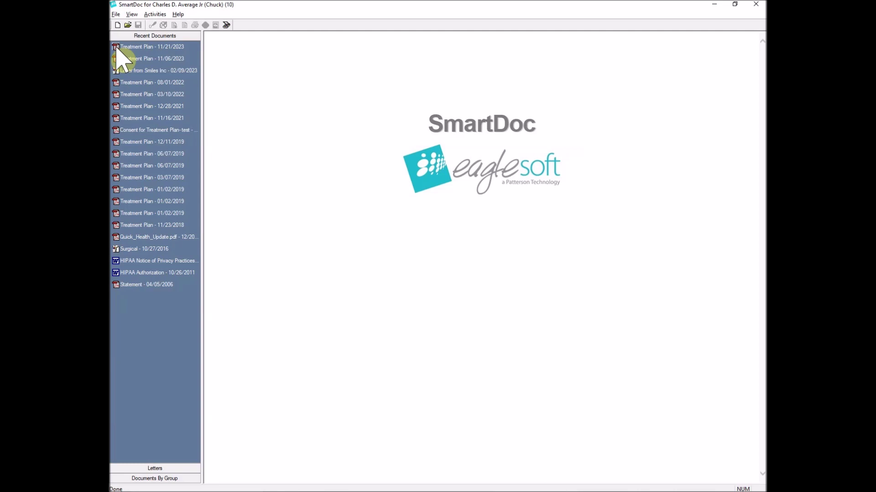
Step: Open the 11/21/2023 treatment plan PDF and resize its viewer to fit inside SmartDoc
double_click(117, 47)
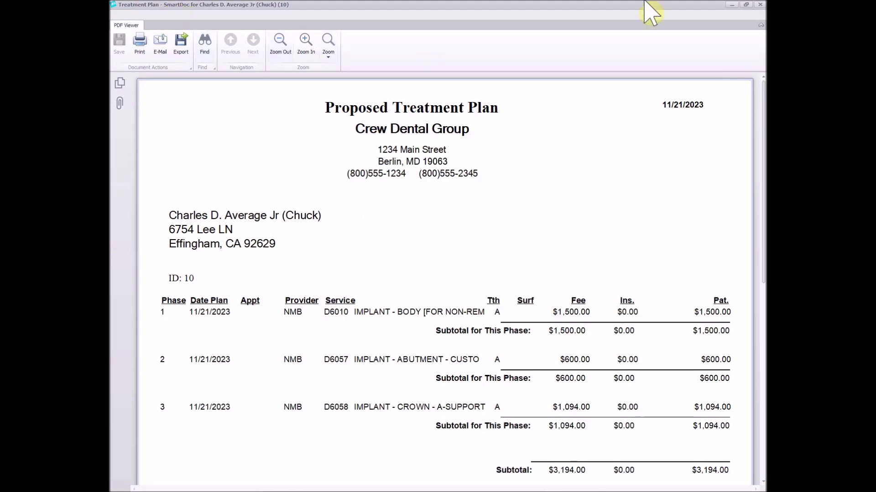
click(760, 5)
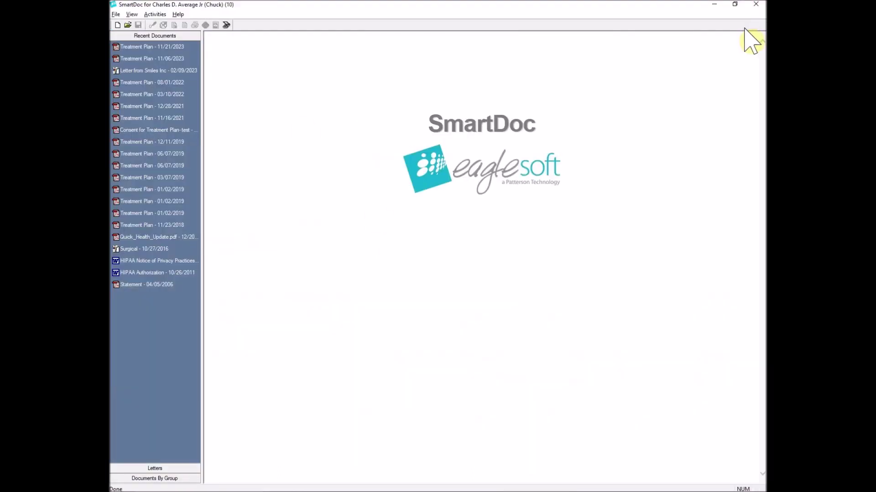
click(118, 48)
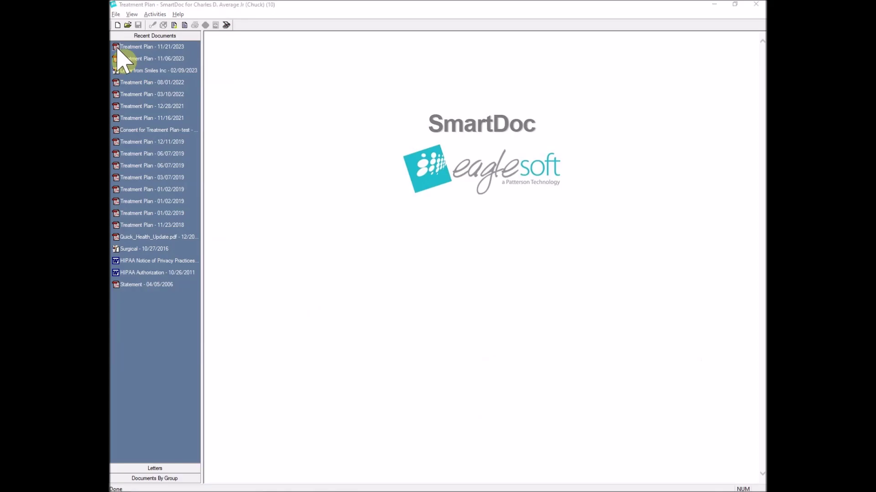
drag(587, 14, 667, 208)
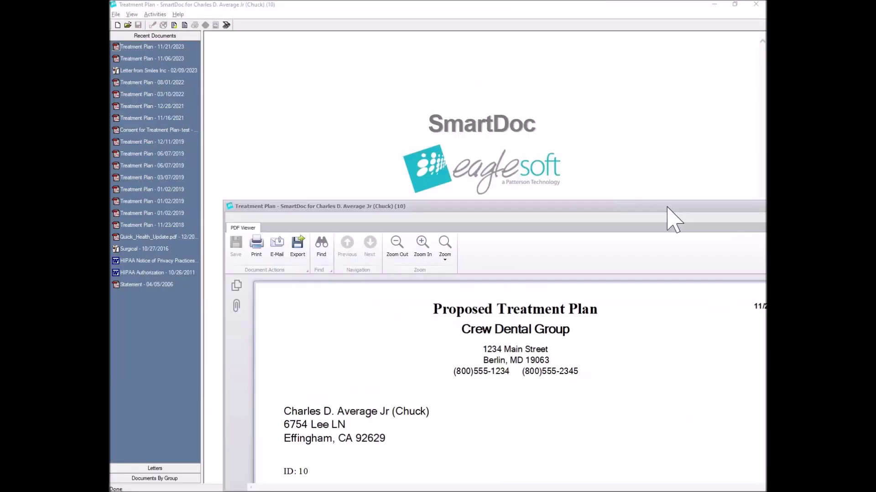
drag(531, 202, 266, 32)
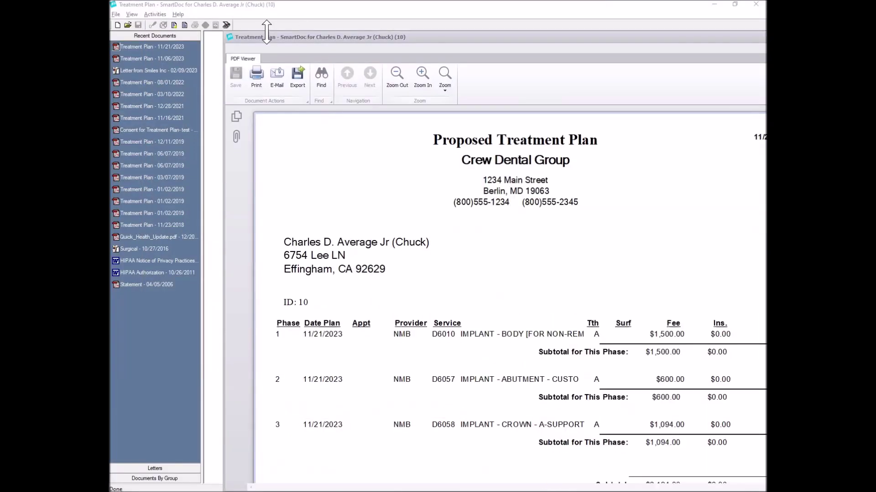
double_click(463, 38)
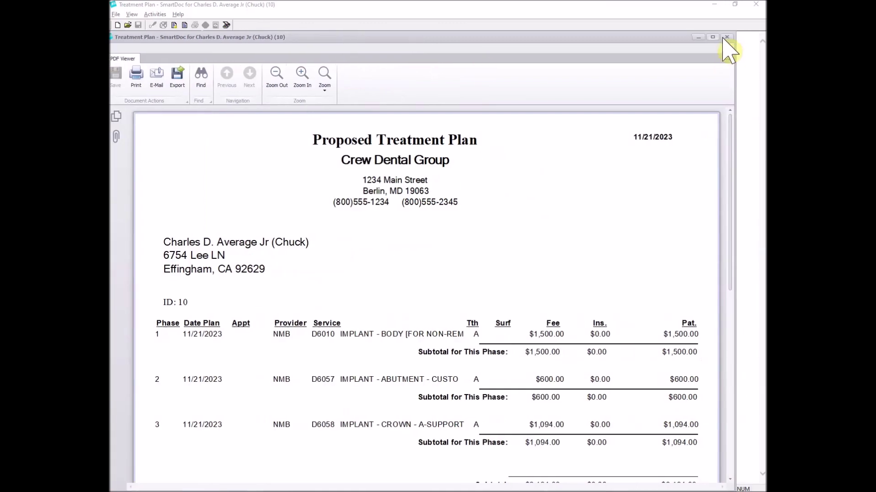
click(725, 38)
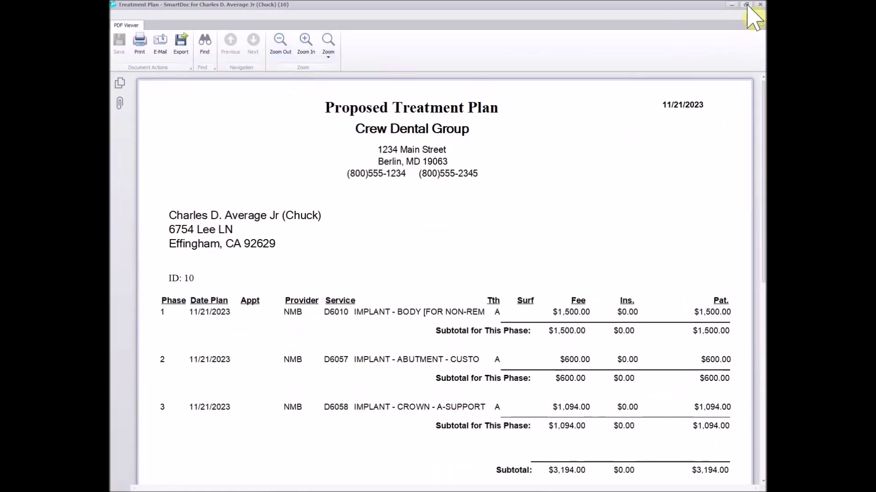
click(746, 5)
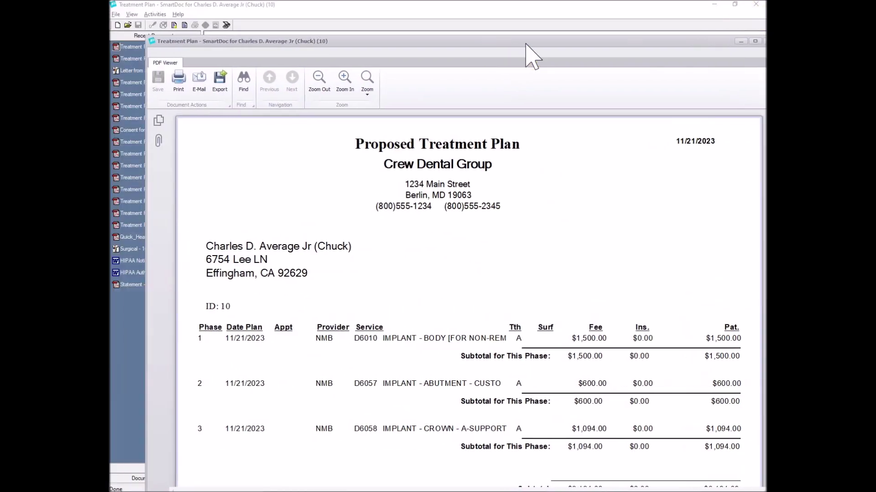
Step: Look through the other recent treatment plans, then open the 6/7/2019 treatment plan
double_click(121, 59)
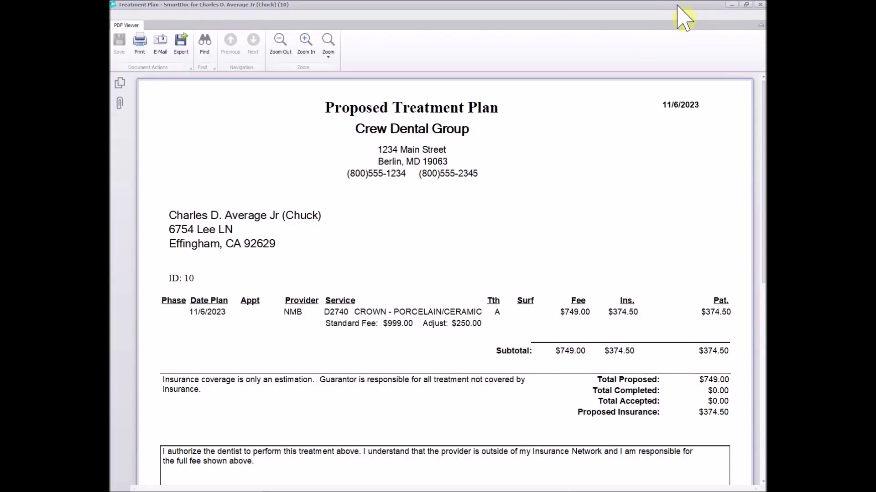
click(746, 5)
double_click(121, 90)
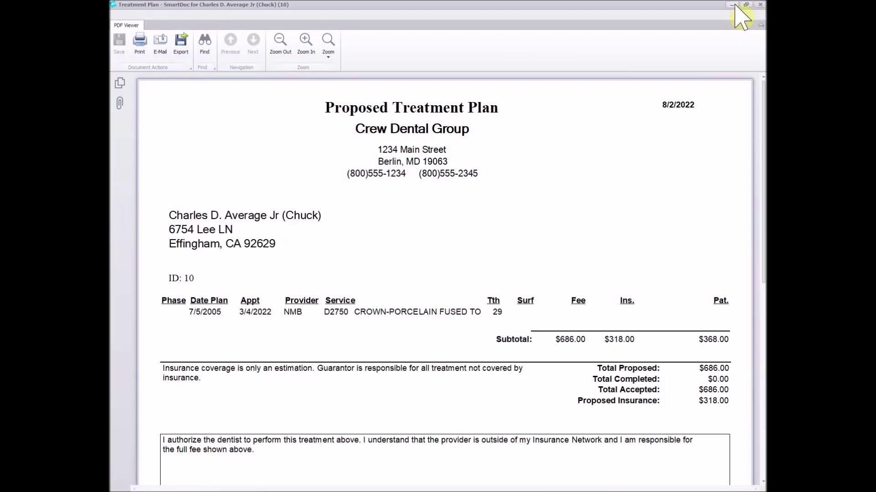
click(735, 5)
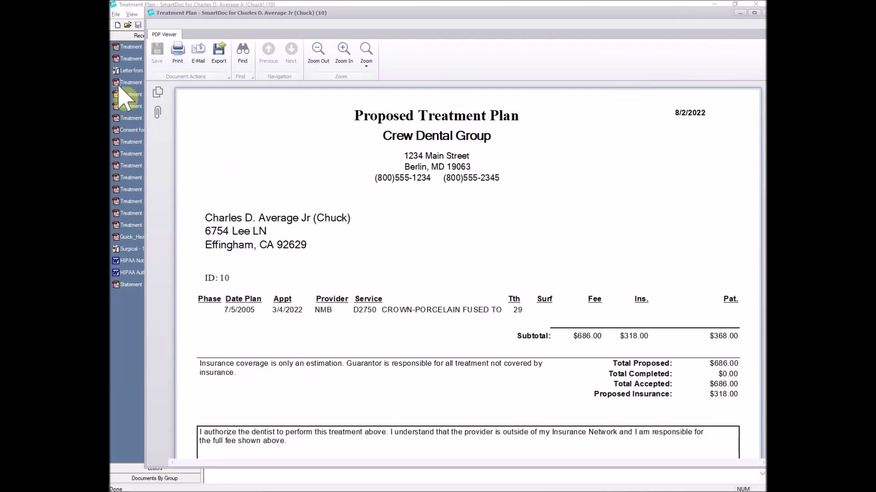
drag(698, 12, 654, 15)
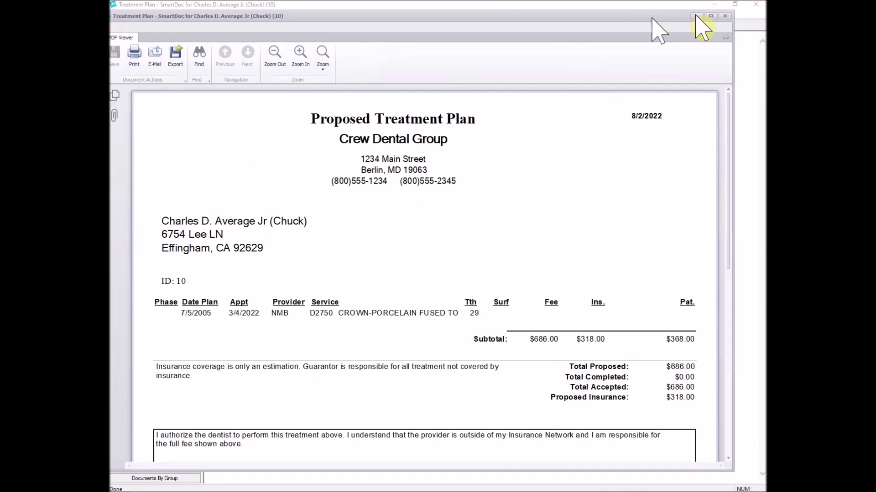
click(724, 16)
double_click(127, 176)
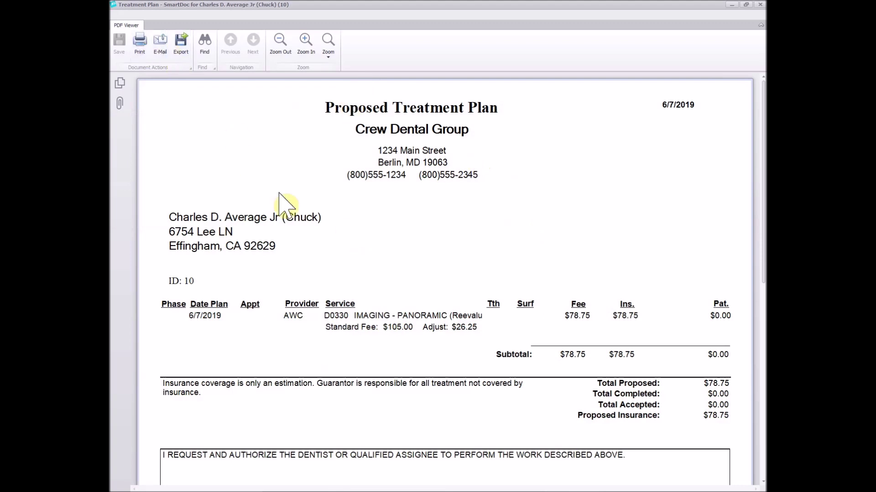
Step: Start an e-mail of Treatment Plan.pdf, discard it, scroll the plan, and close the viewer
click(161, 47)
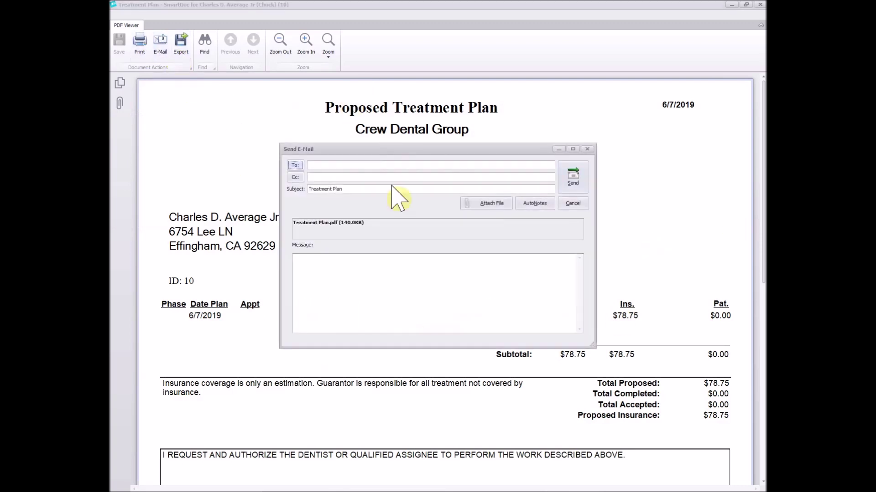
click(587, 149)
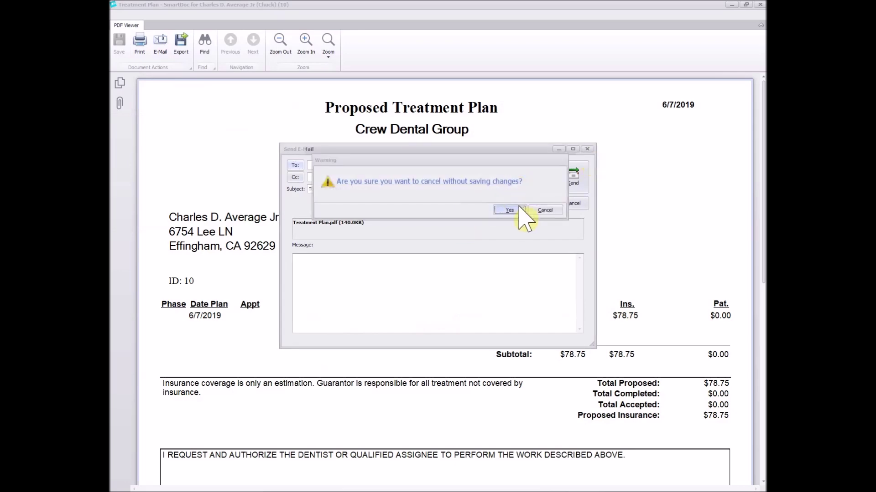
click(509, 210)
scroll(502, 330, down, 5)
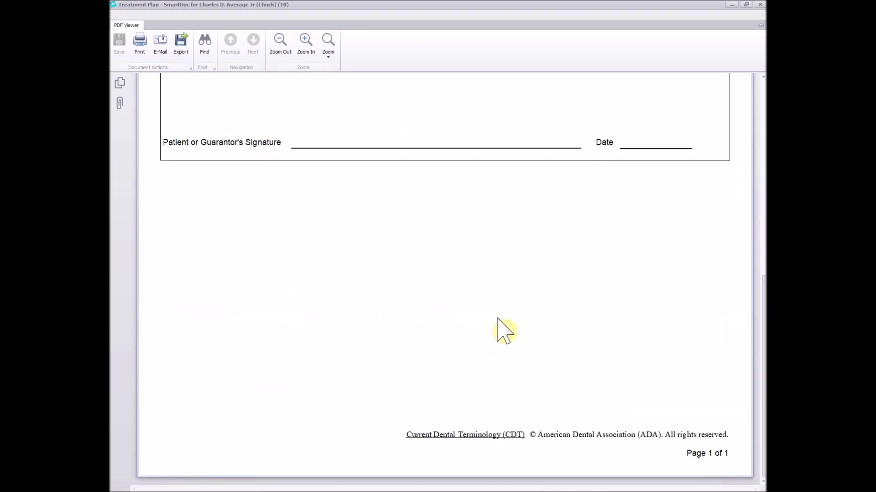
scroll(502, 331, up, 5)
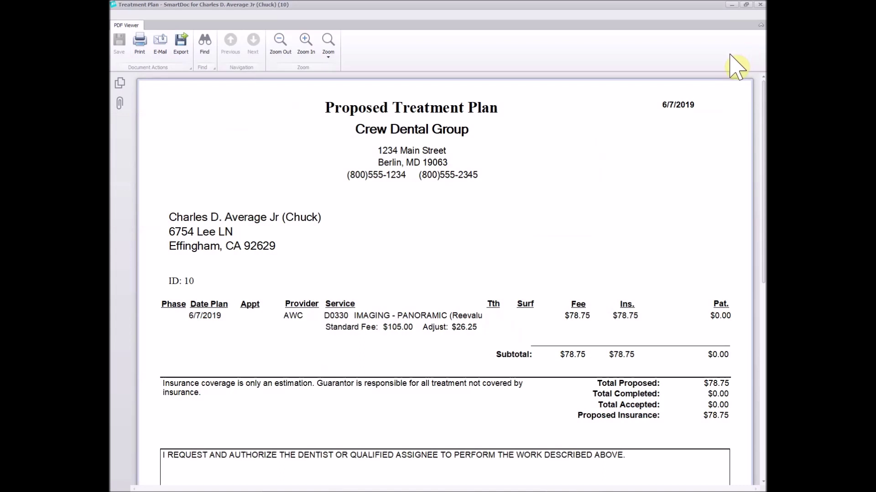
click(760, 5)
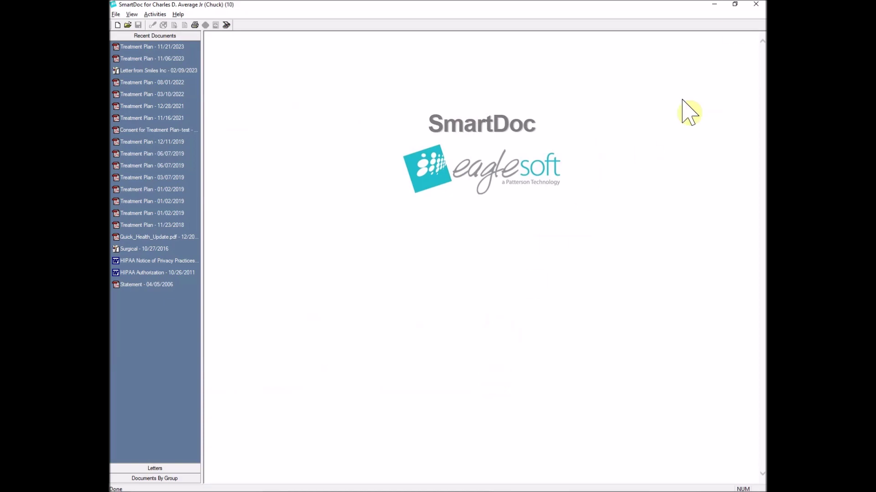
Step: Close SmartDoc and open the Person List from the Eaglesoft toolbar
click(756, 4)
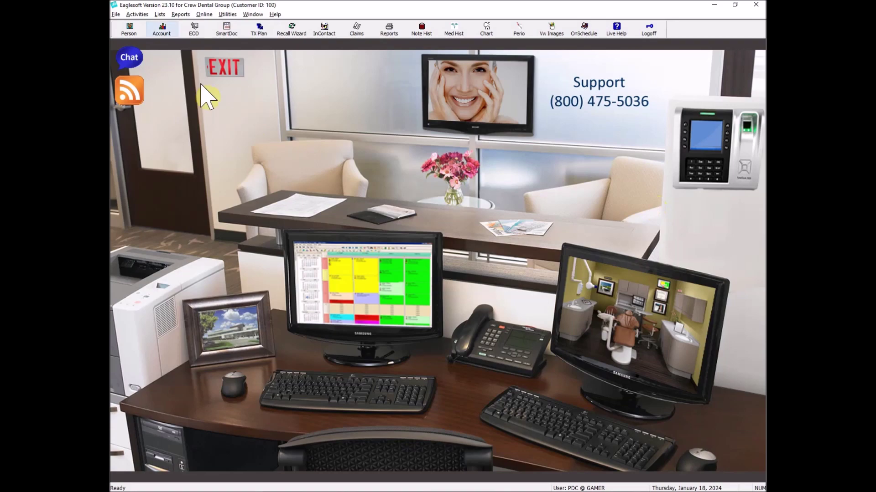
click(131, 29)
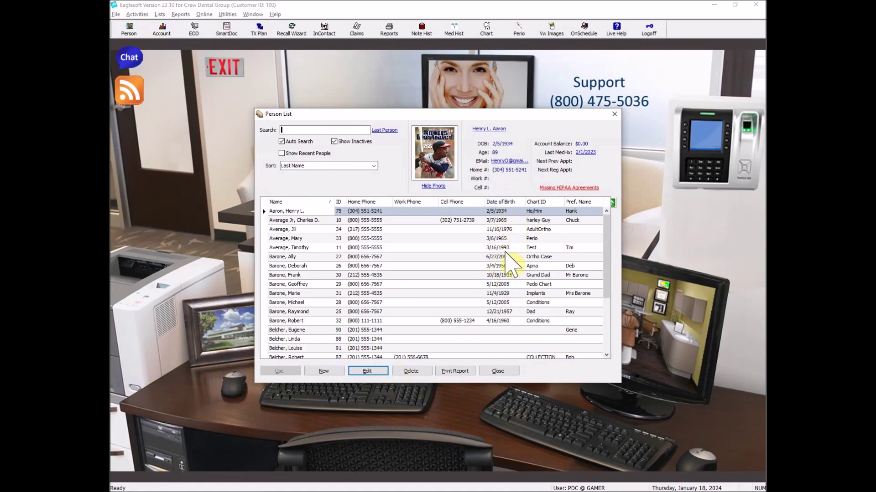
click(373, 166)
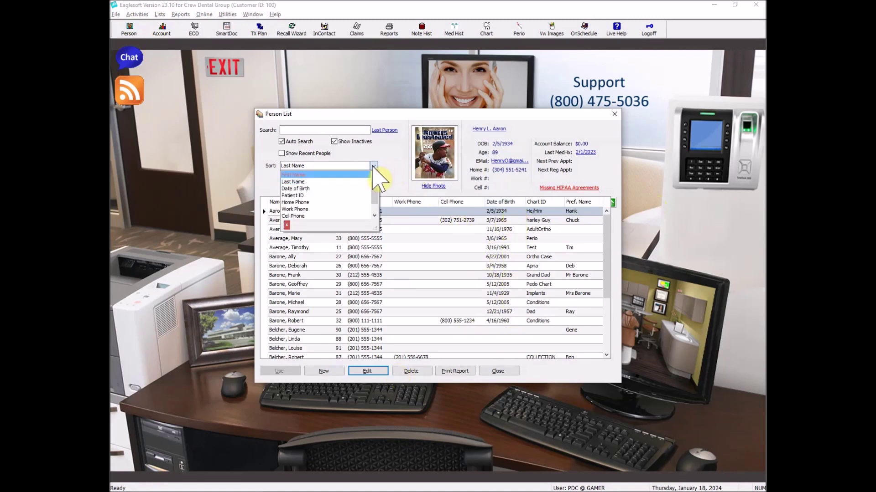
click(313, 188)
click(308, 130)
text(03/)
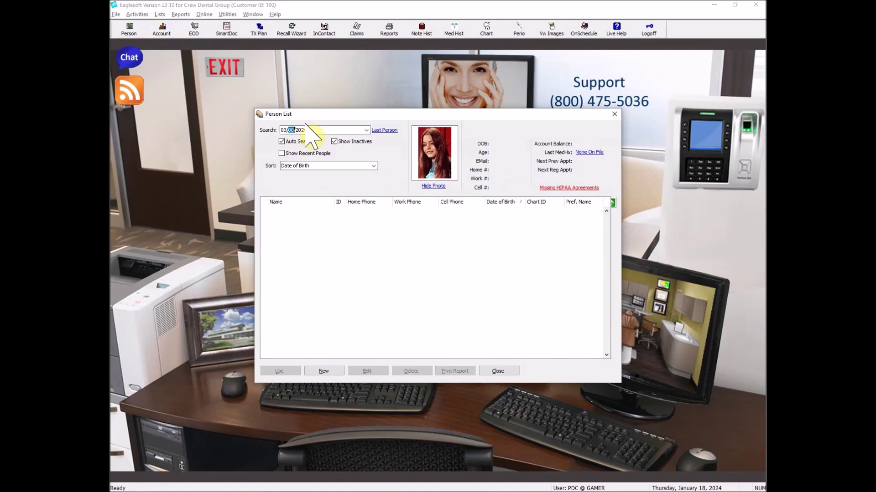
text(06/1959)
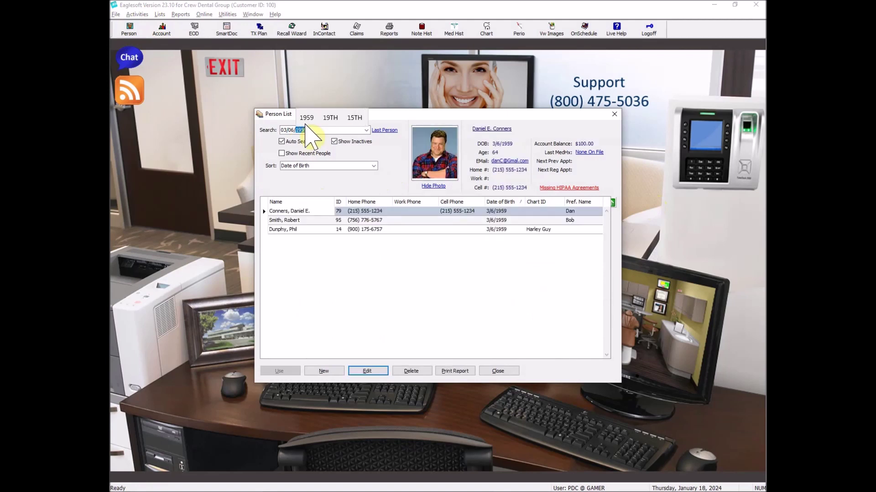
Step: Open the matching patient's edit window and Preferences side by side, close them, and reopen Edit
mouse_move(506, 491)
click(369, 370)
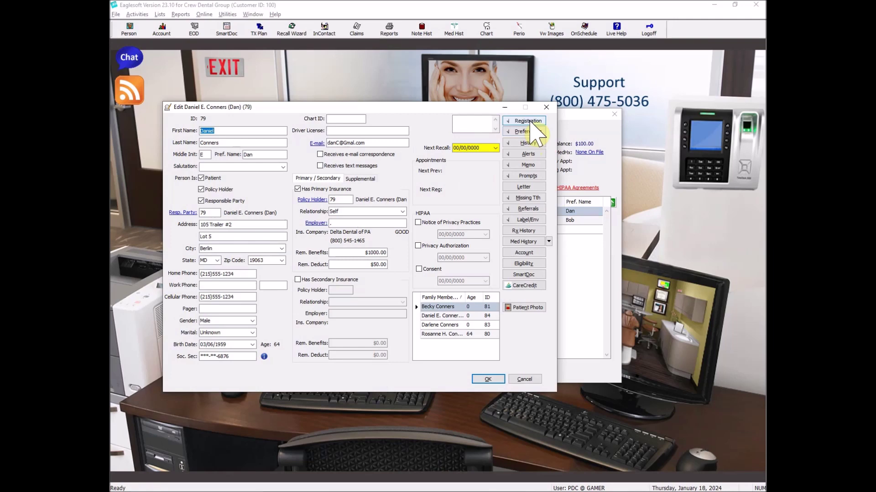
click(528, 132)
drag(429, 106, 608, 137)
drag(347, 109, 294, 64)
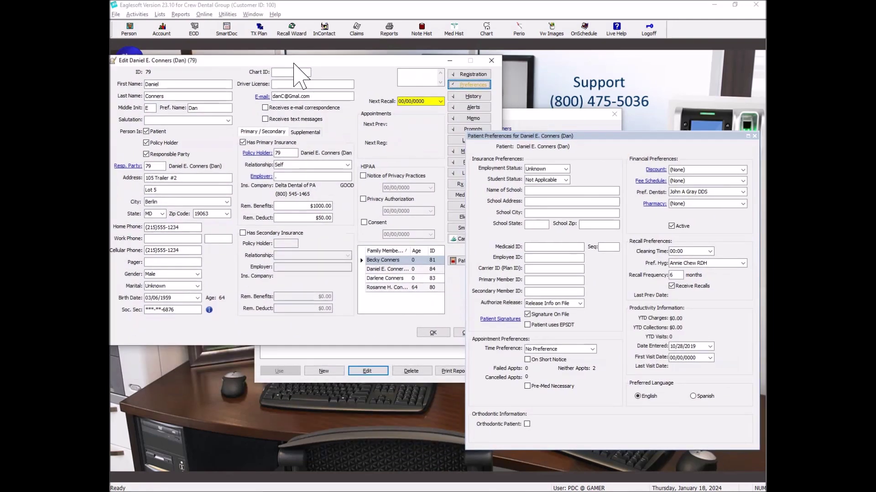
click(433, 333)
click(368, 371)
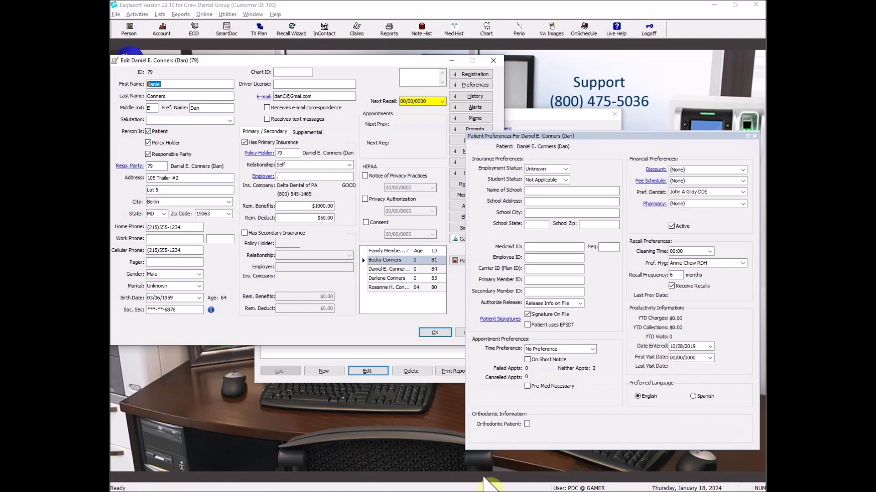
mouse_move(484, 491)
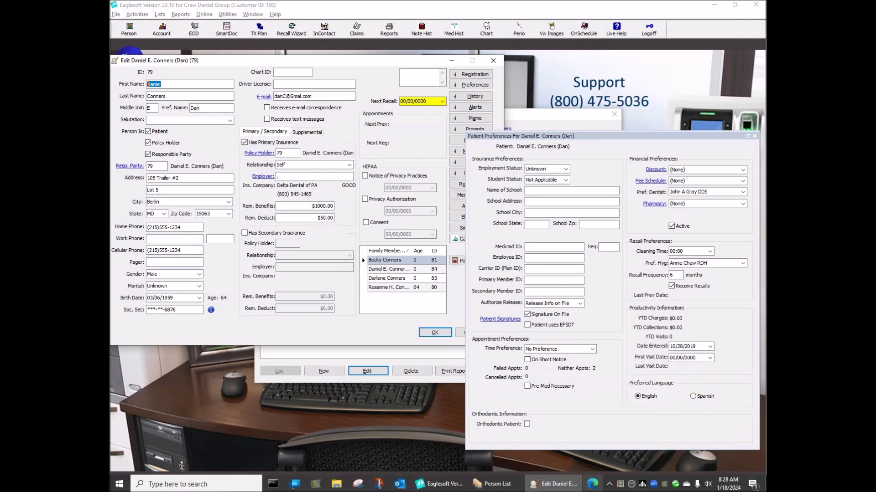
click(610, 484)
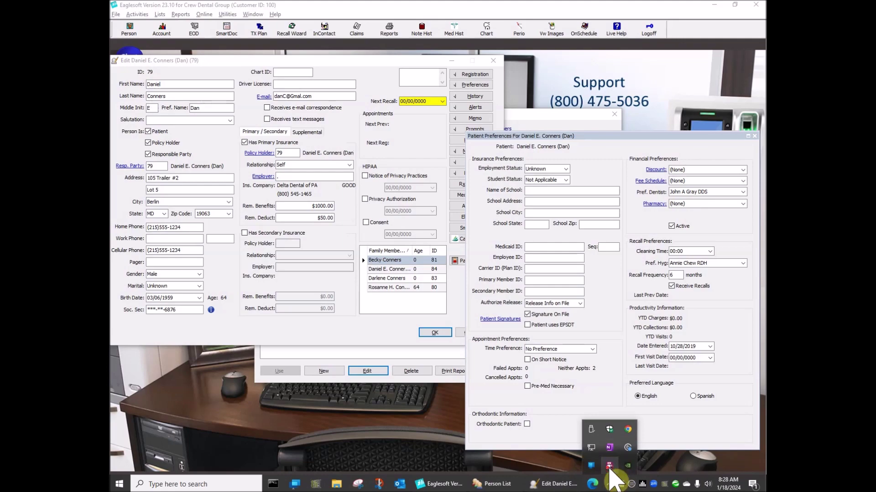
right_click(609, 469)
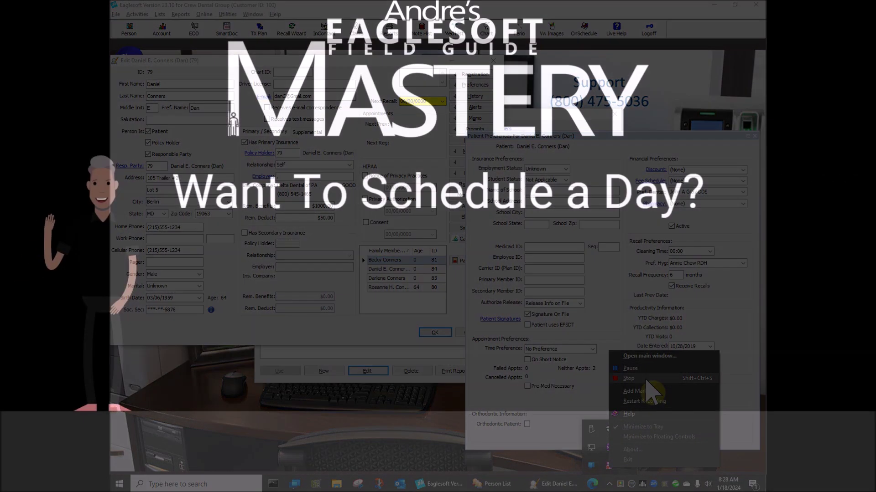